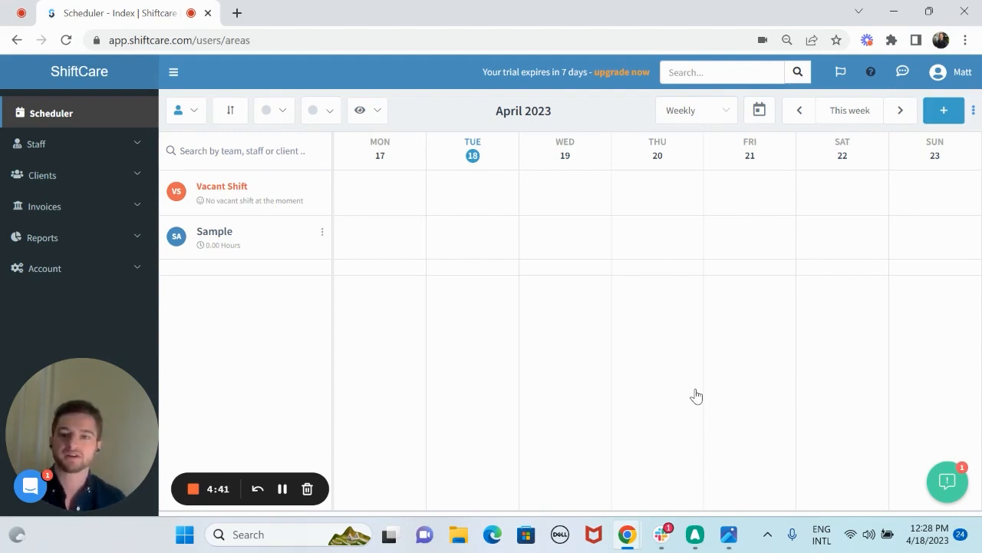
Open the account's price settings and review the rates in the existing price books.
click(132, 274)
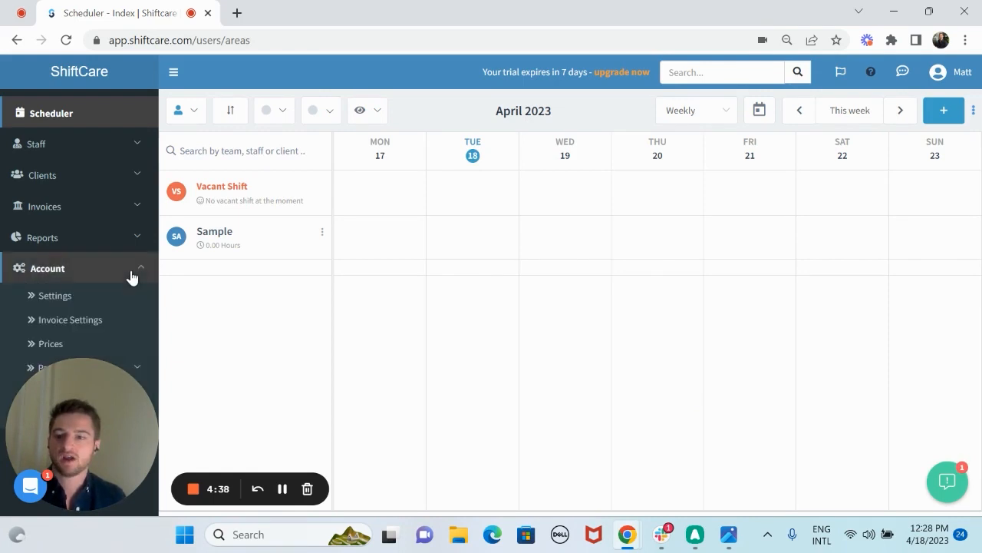
click(52, 345)
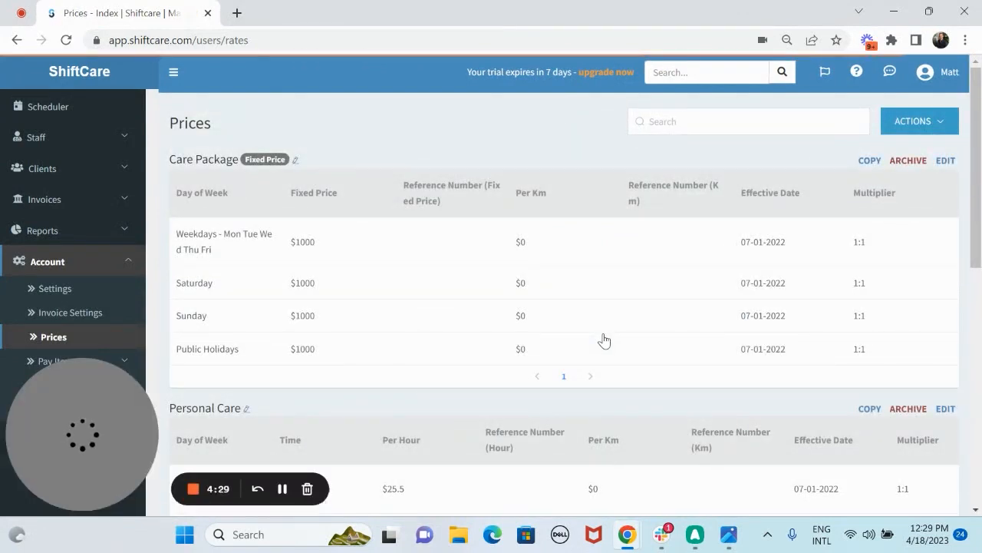
scroll(539, 334, down, 2)
scroll(538, 332, down, 6)
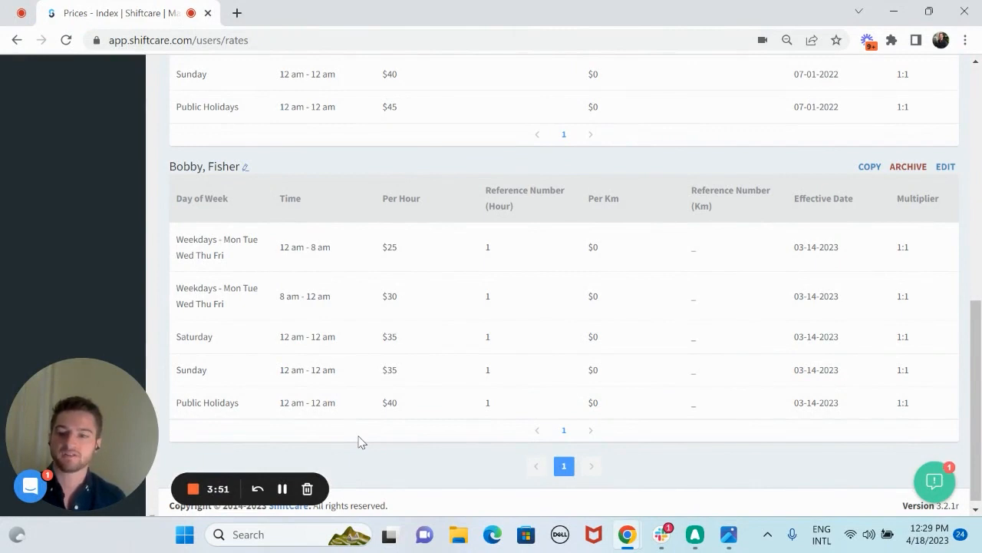
scroll(376, 367, up, 3)
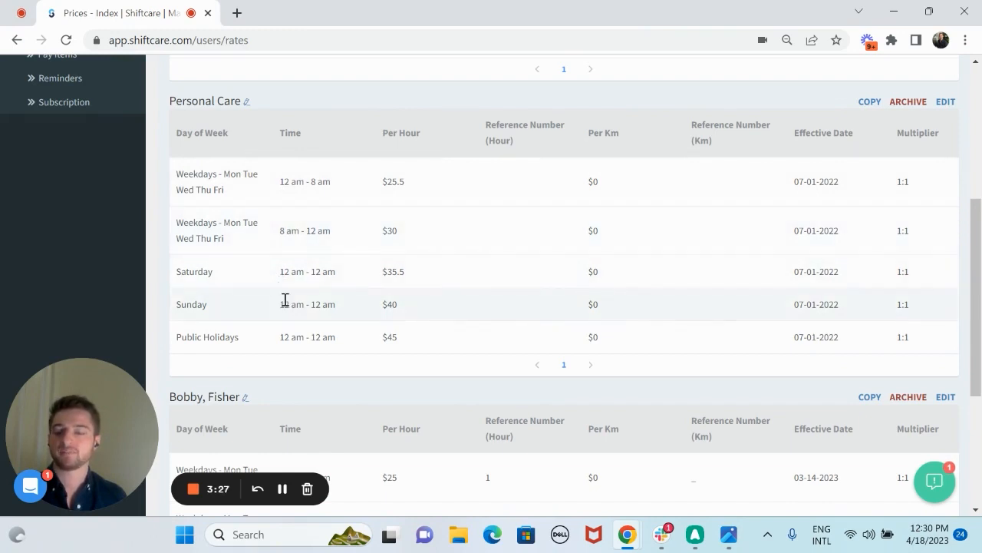
scroll(346, 287, up, 3)
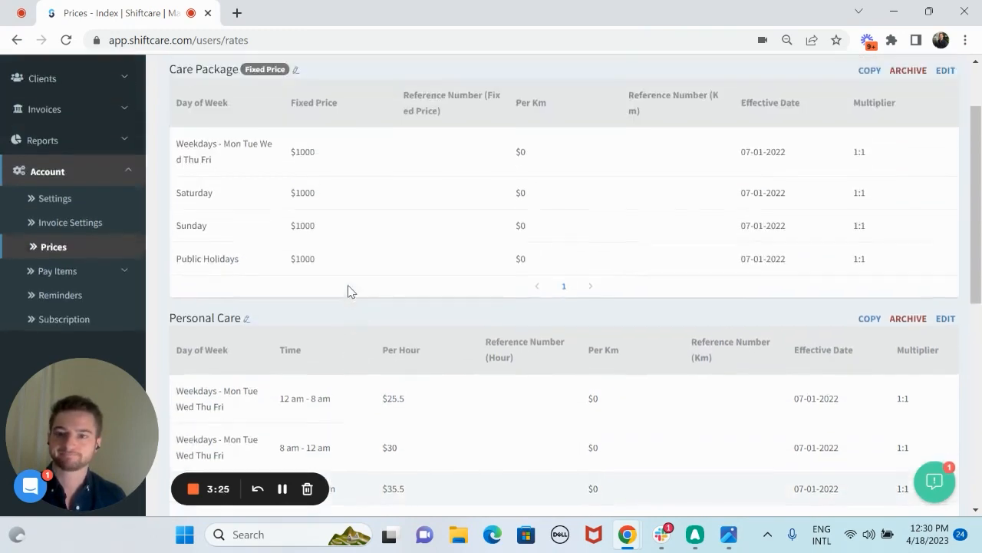
scroll(347, 291, up, 1)
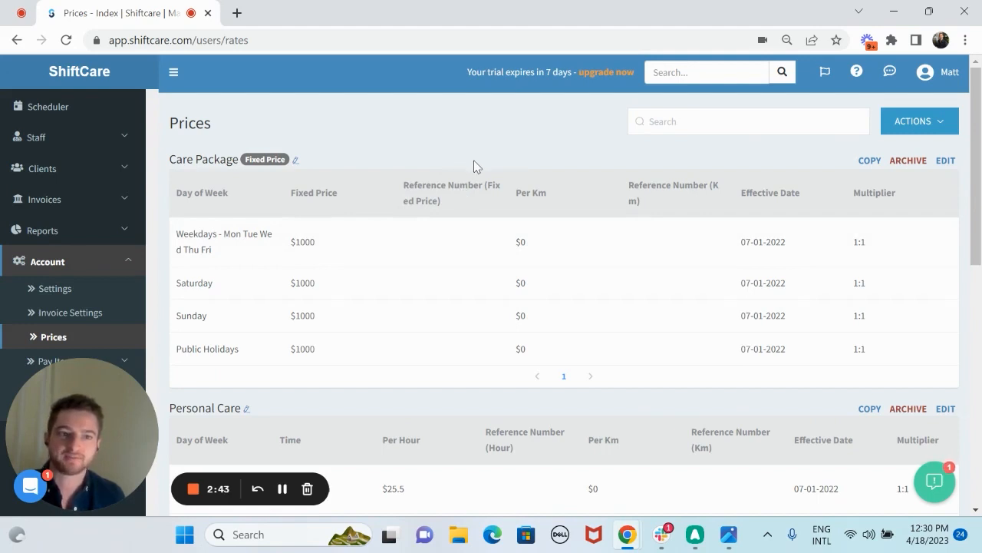
Start a new price book and name it Domestic Assistance.
click(917, 122)
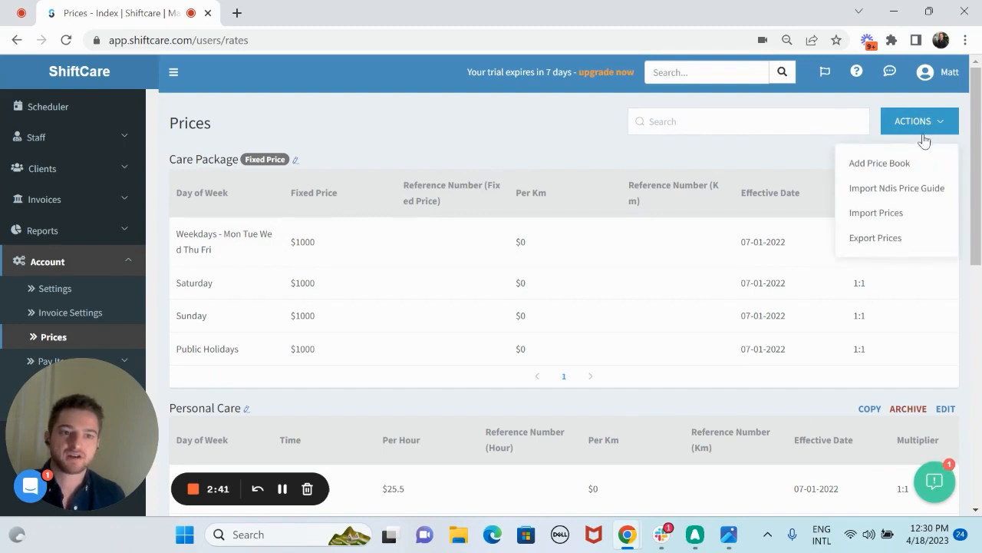
click(917, 163)
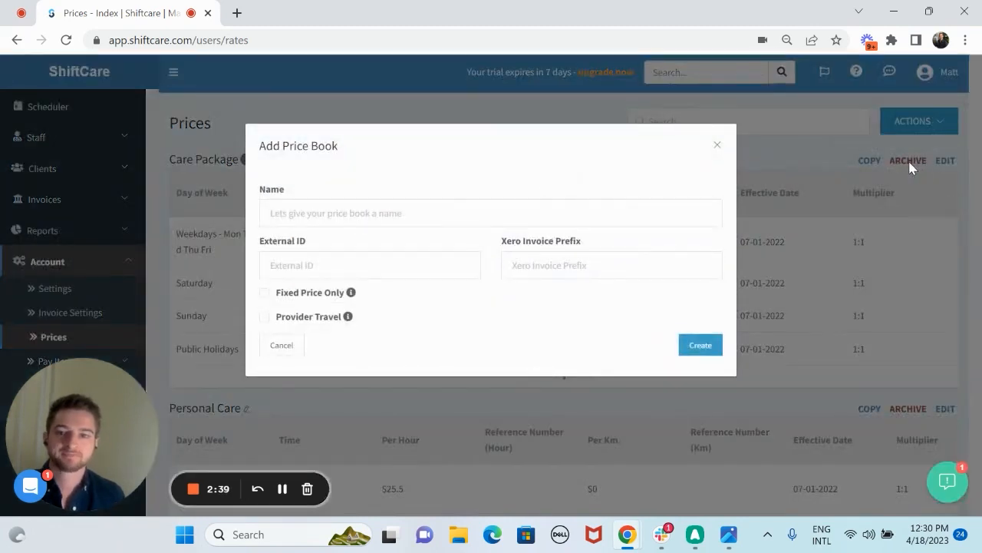
click(511, 210)
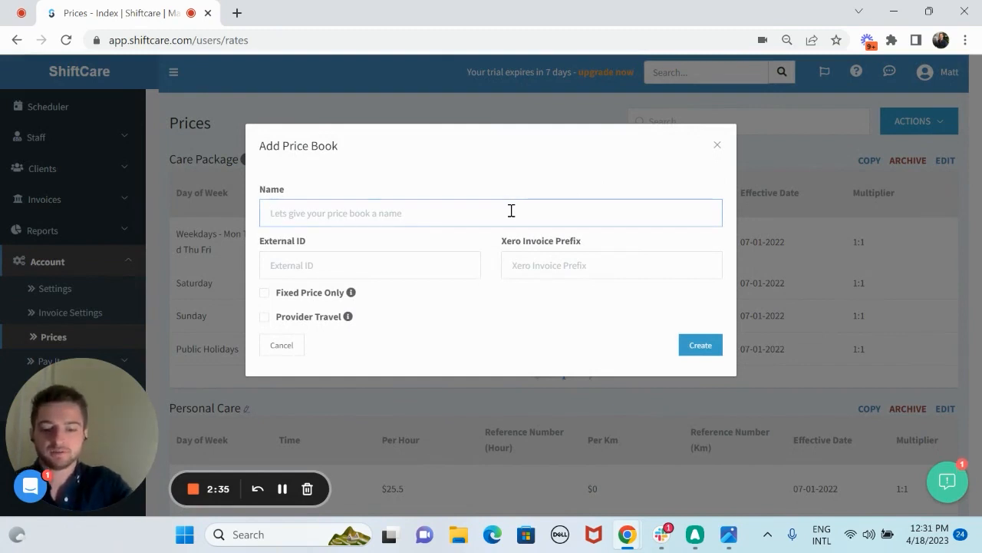
text(Domestic)
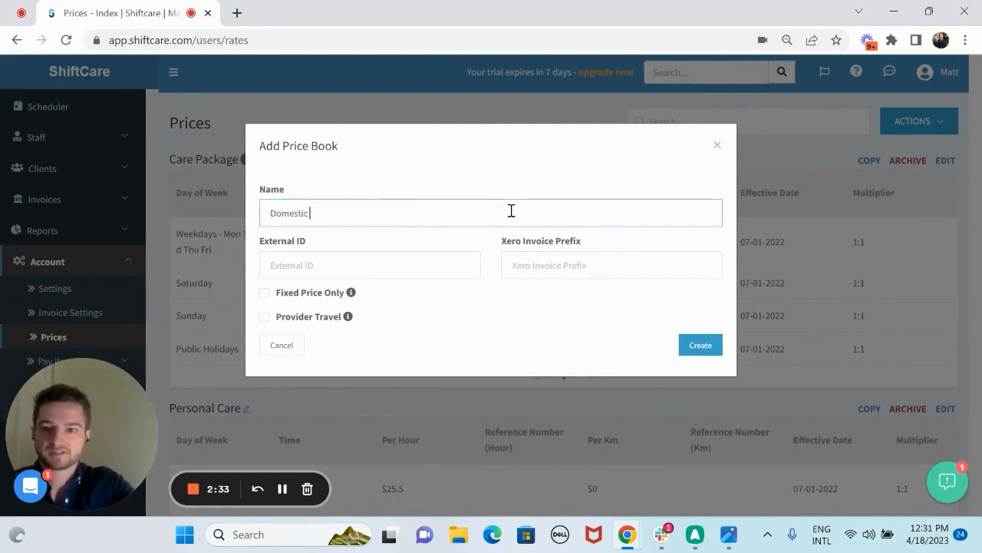
text( Assis)
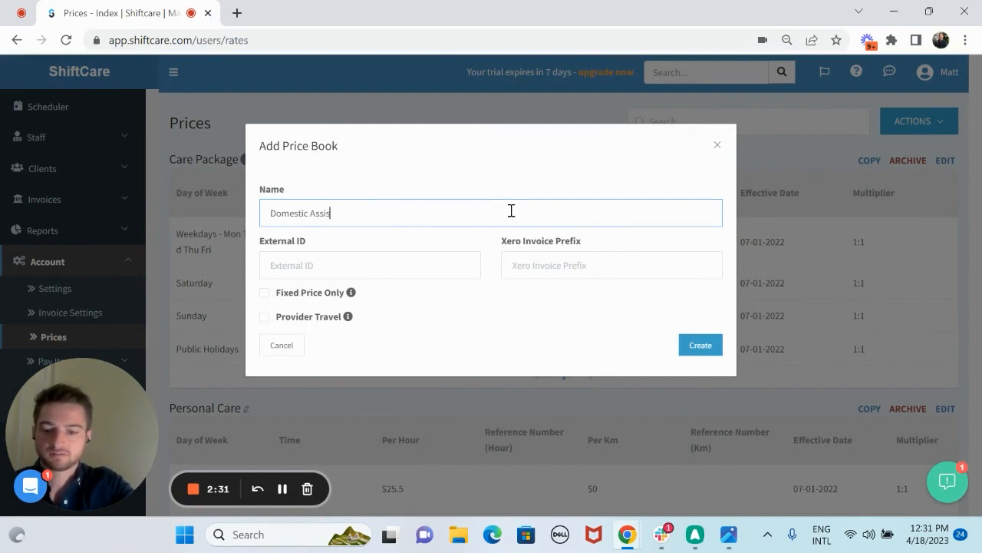
text(tance)
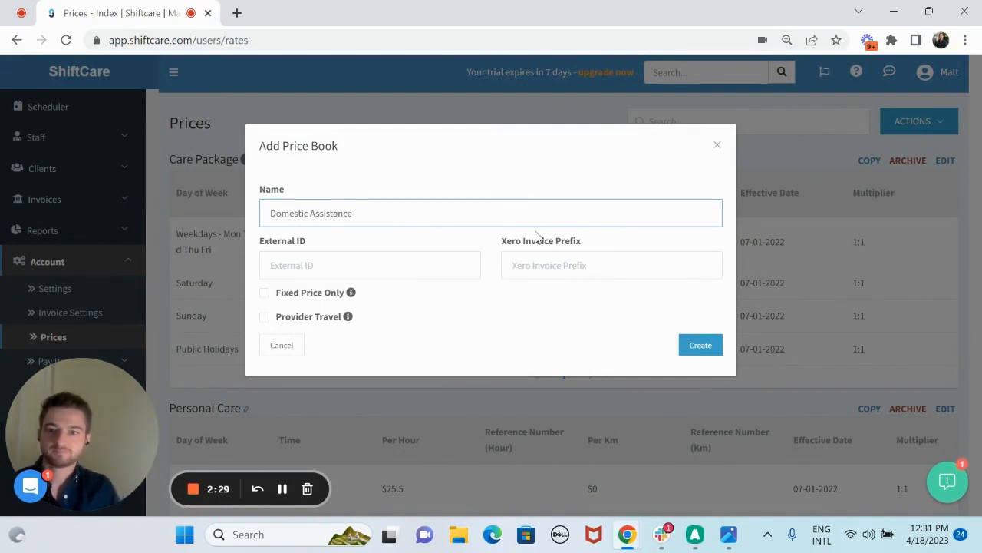
Give the new price book the external ID 4 and create it without a fixed price or provider travel.
click(427, 268)
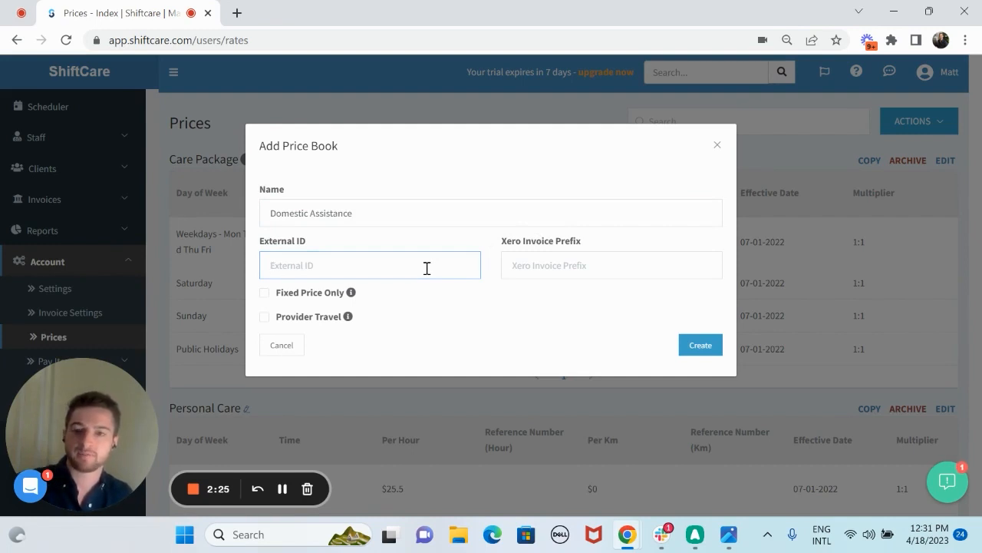
text(1)
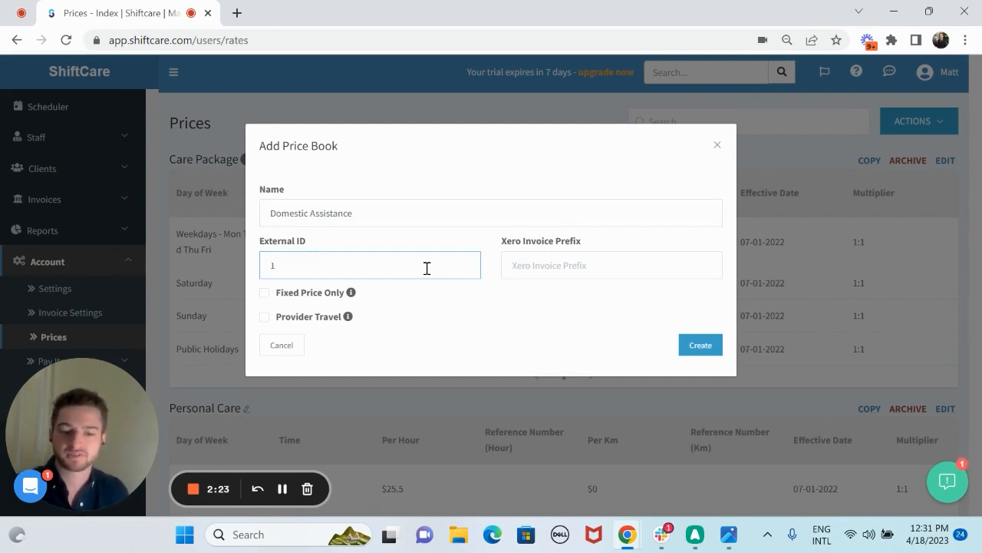
key(BackSpace)
text(4)
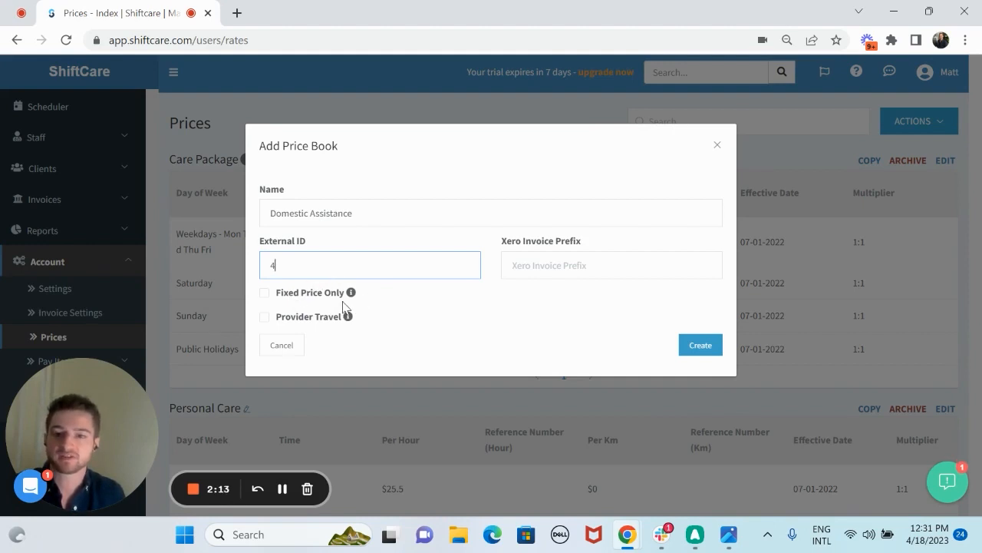
mouse_move(349, 296)
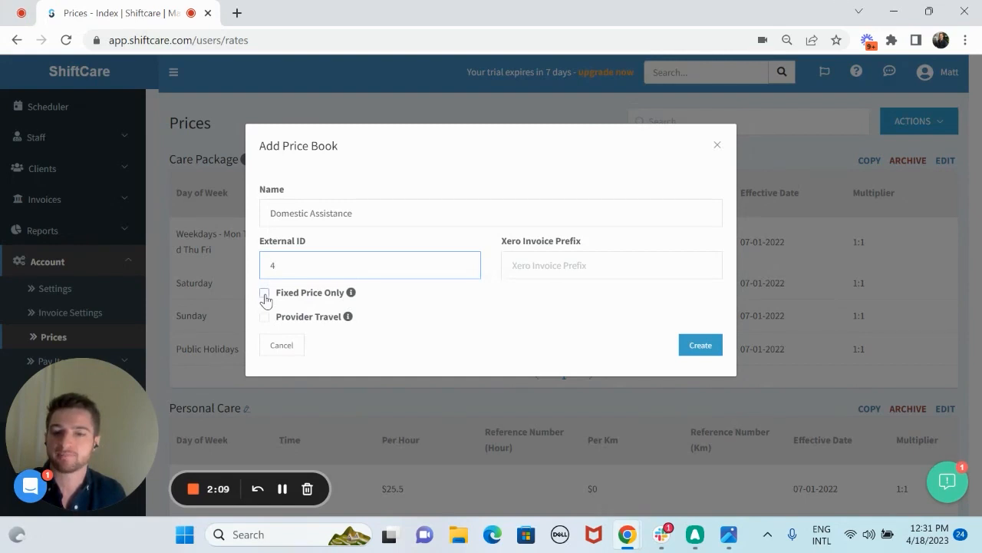
click(701, 347)
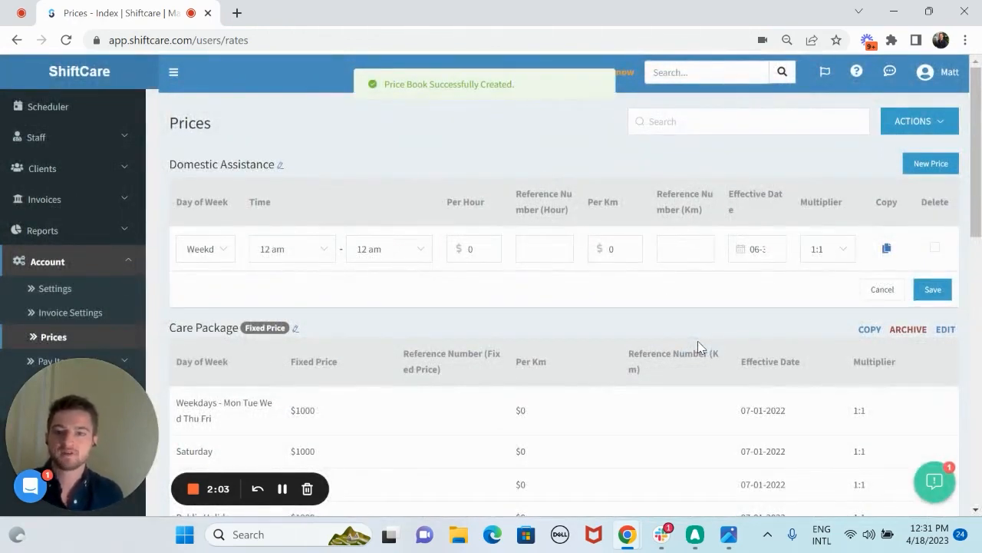
Keep the first Domestic Assistance price row on weekdays and set its hourly rate to $40.
click(221, 257)
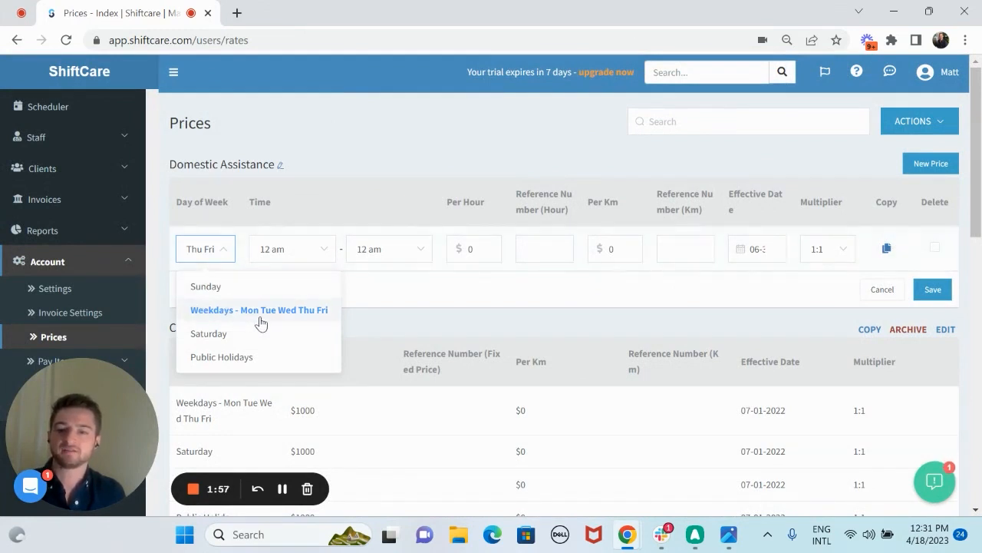
click(463, 290)
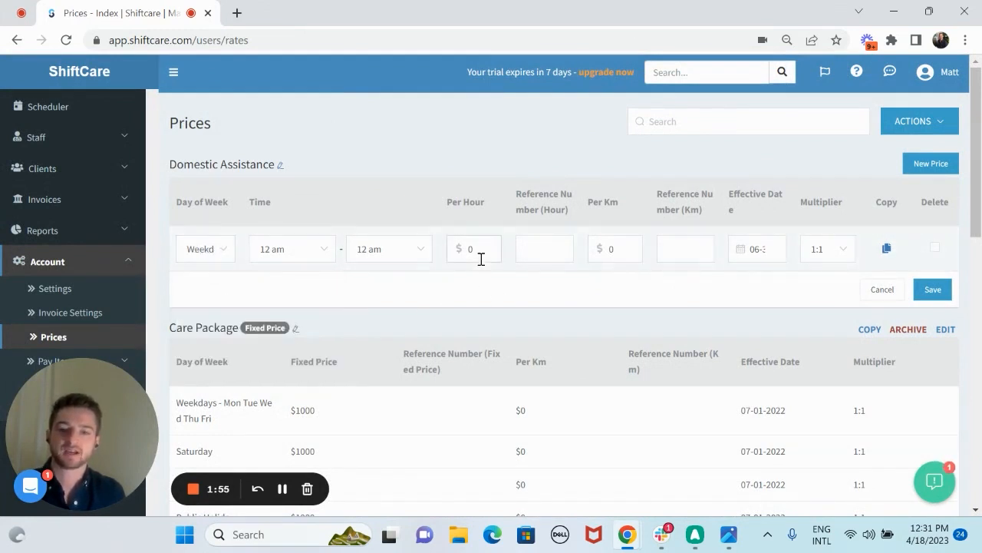
click(484, 255)
text(40)
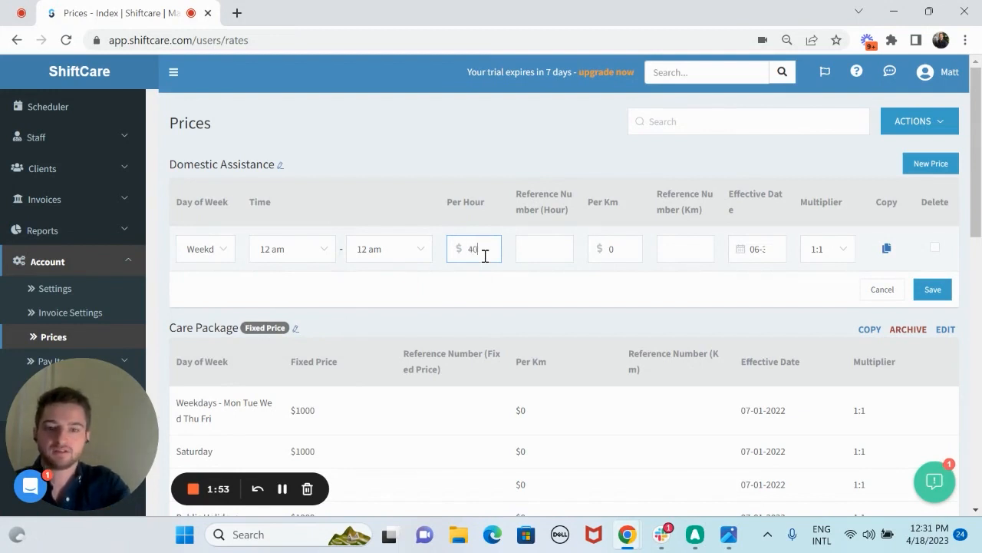
Duplicate the weekday price row twice and assign the copies to Sunday and Saturday.
click(888, 250)
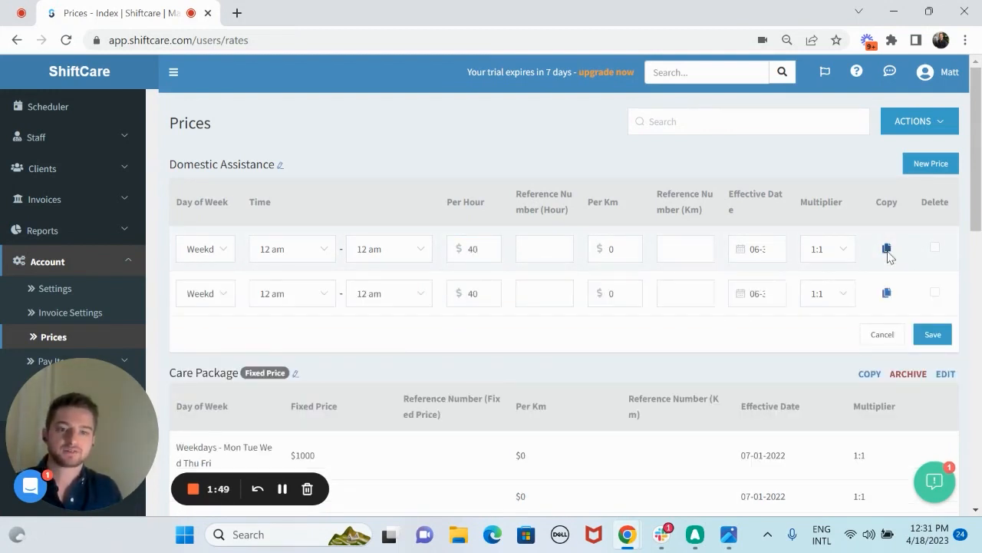
click(887, 252)
click(222, 303)
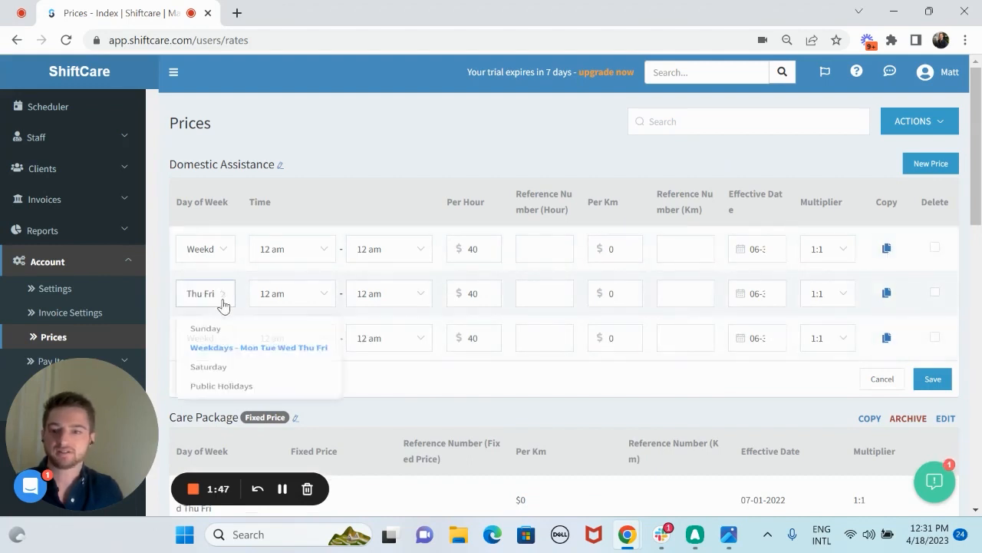
click(229, 330)
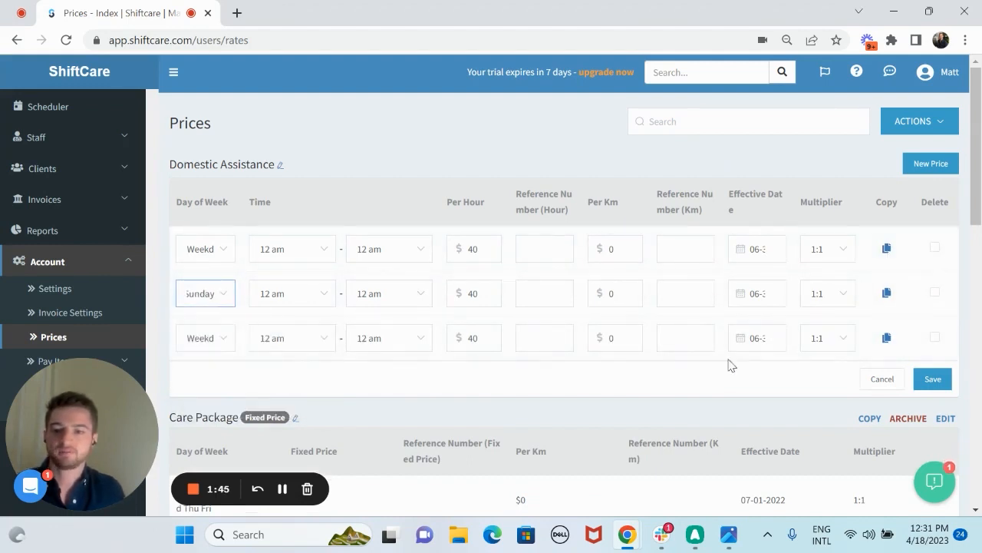
click(225, 348)
click(254, 422)
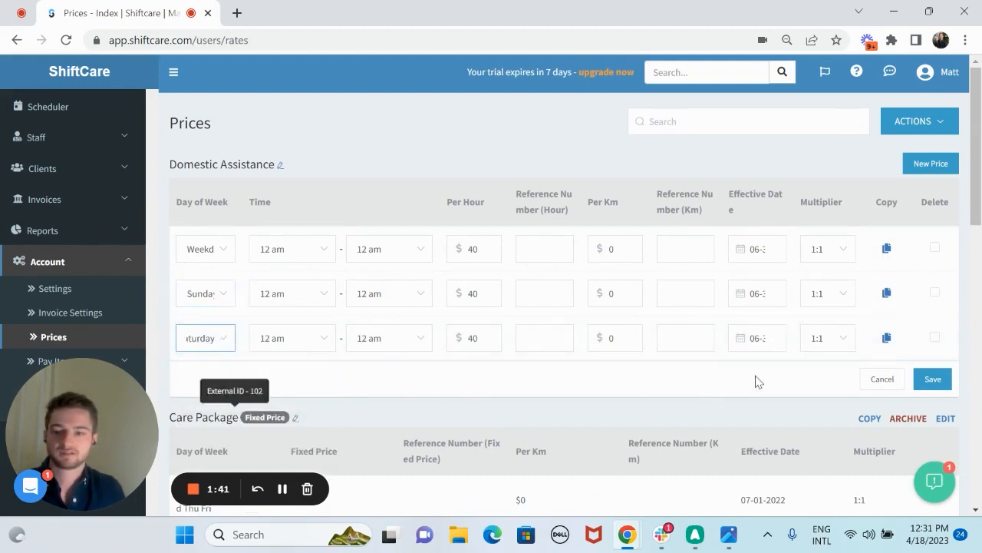
Duplicate the Saturday price row and assign the copy to Public Holidays.
click(886, 338)
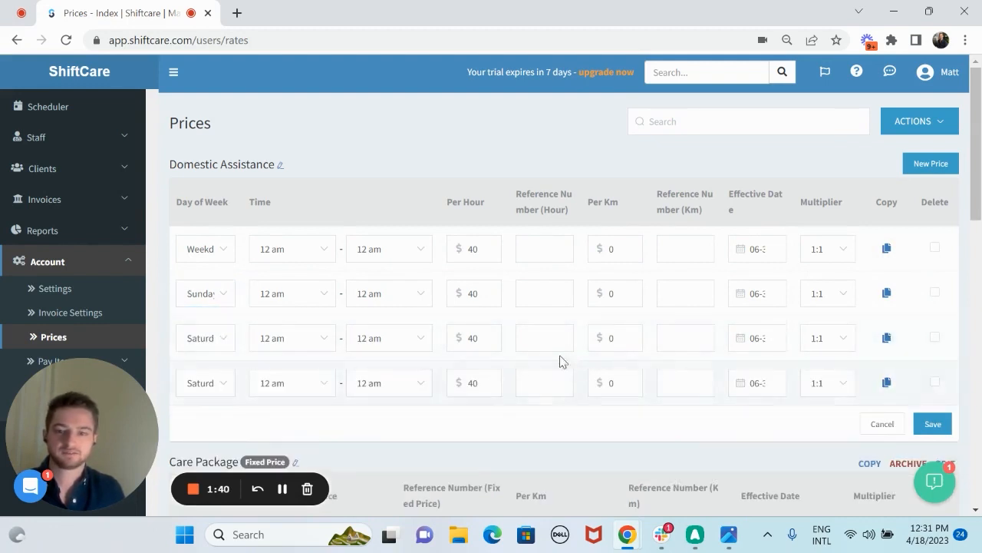
click(203, 388)
scroll(215, 414, down, 1)
click(223, 413)
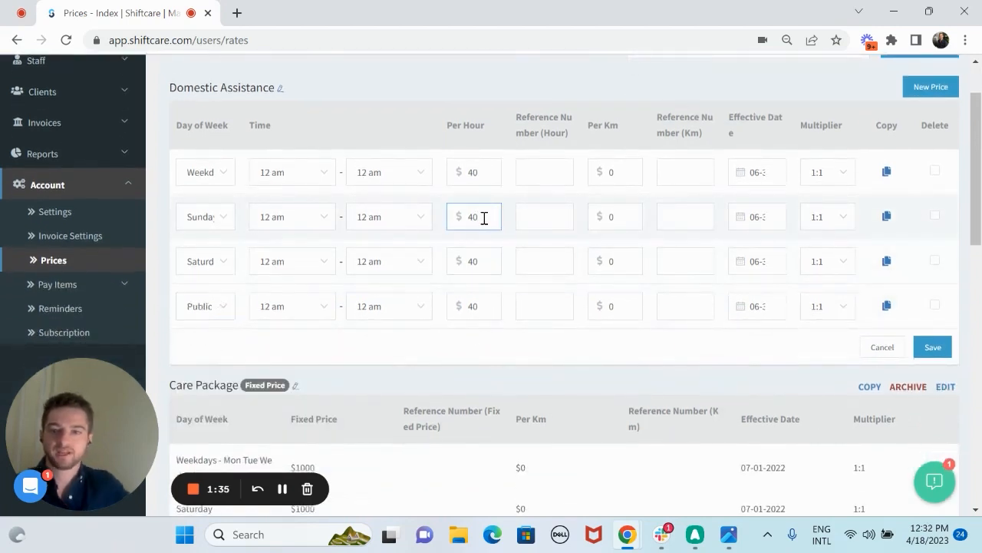
Set the hourly rates of the Sunday and Saturday rows to $45.
key(BackSpace)
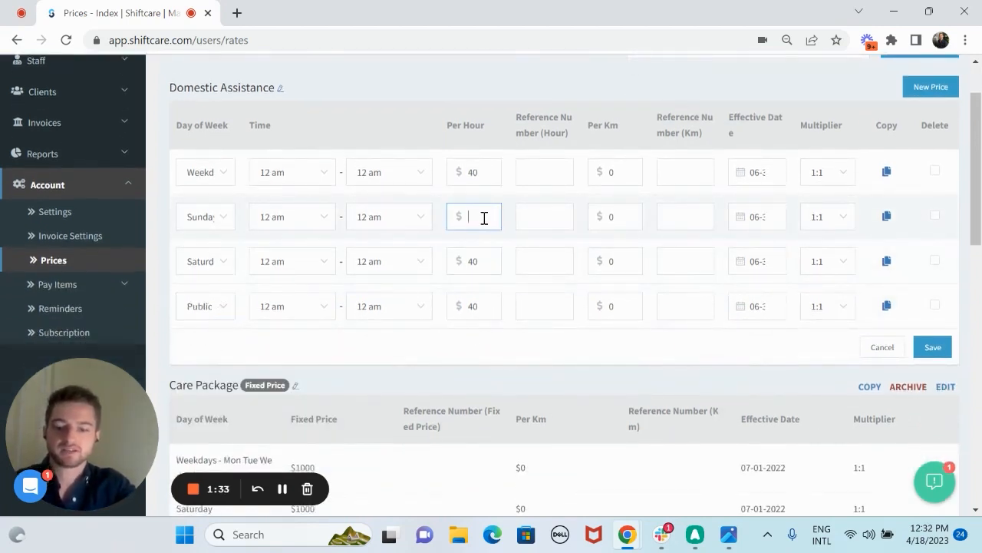
text(45)
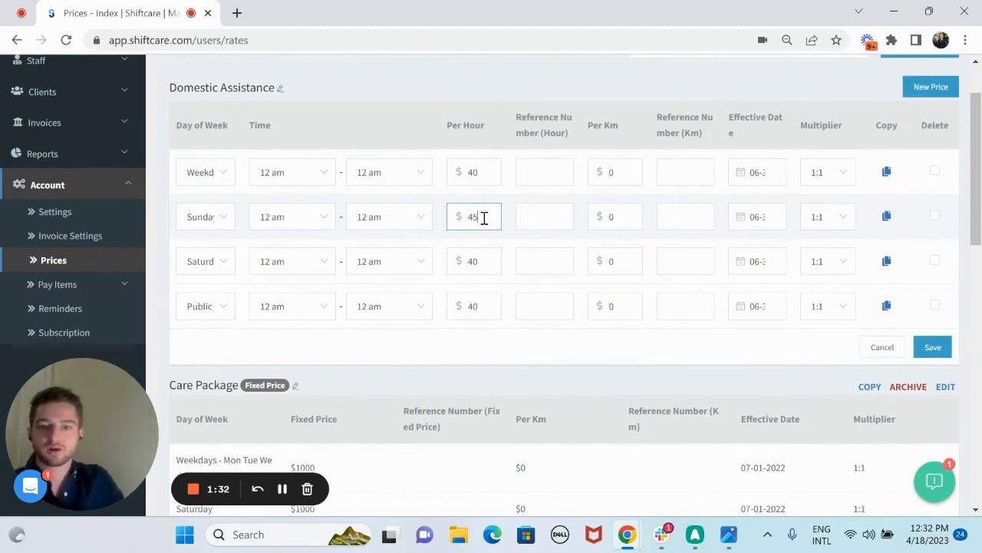
click(485, 264)
key(BackSpace)
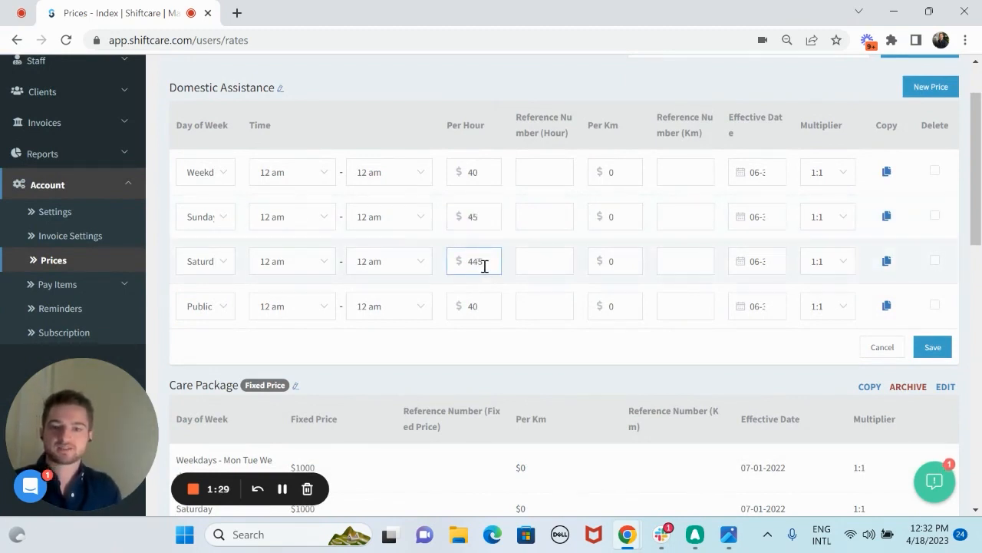
text(5)
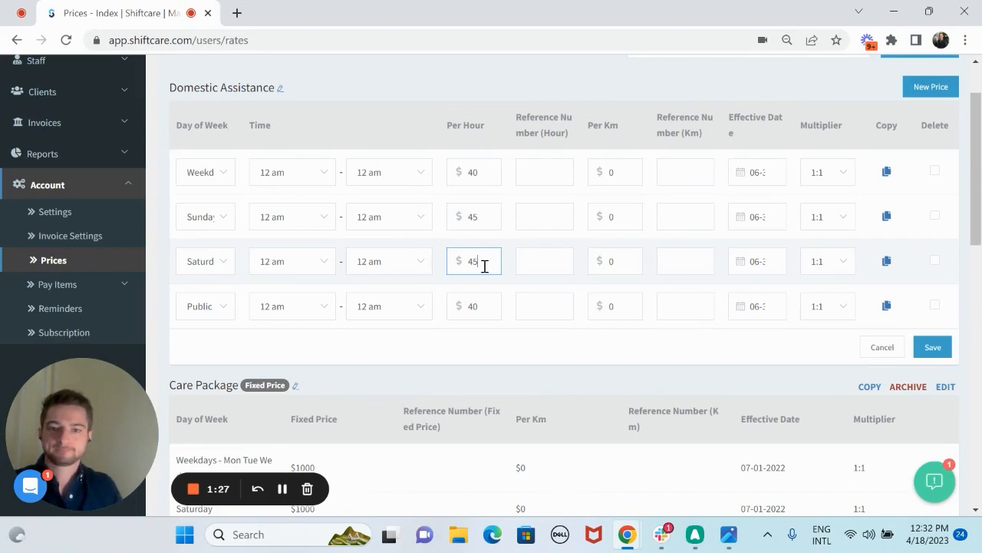
Set the Public Holidays hourly rate to $50 and save the Domestic Assistance prices.
click(481, 305)
key(BackSpace)
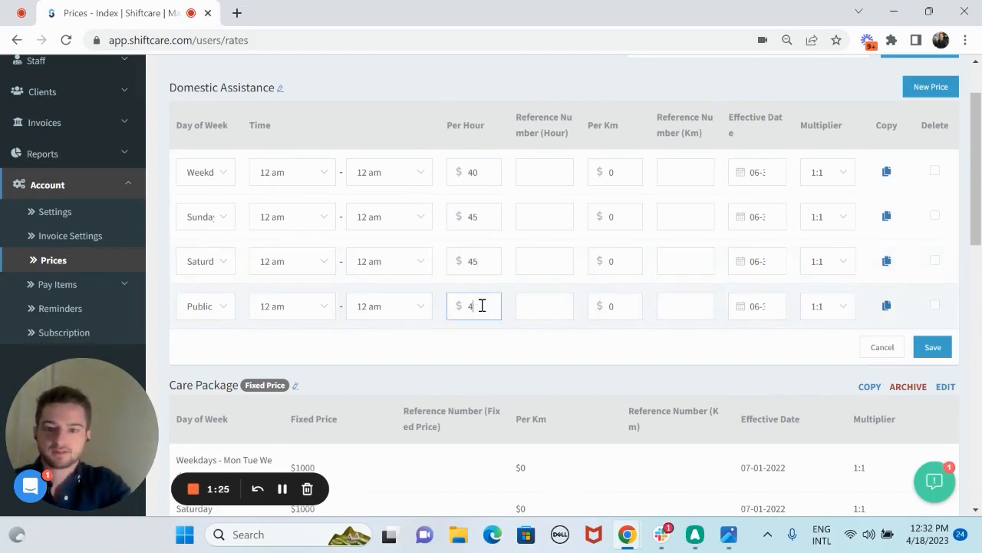
key(BackSpace)
text(50)
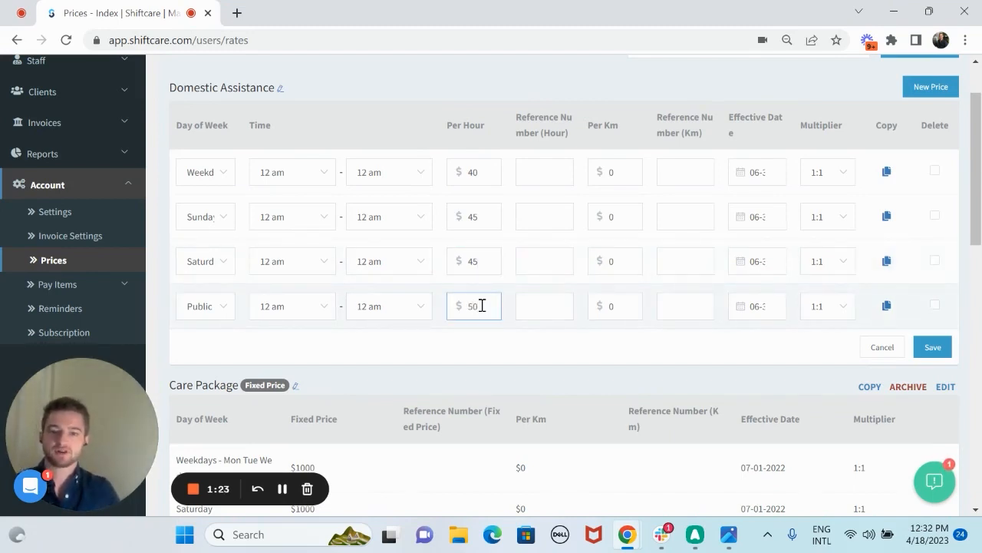
click(537, 347)
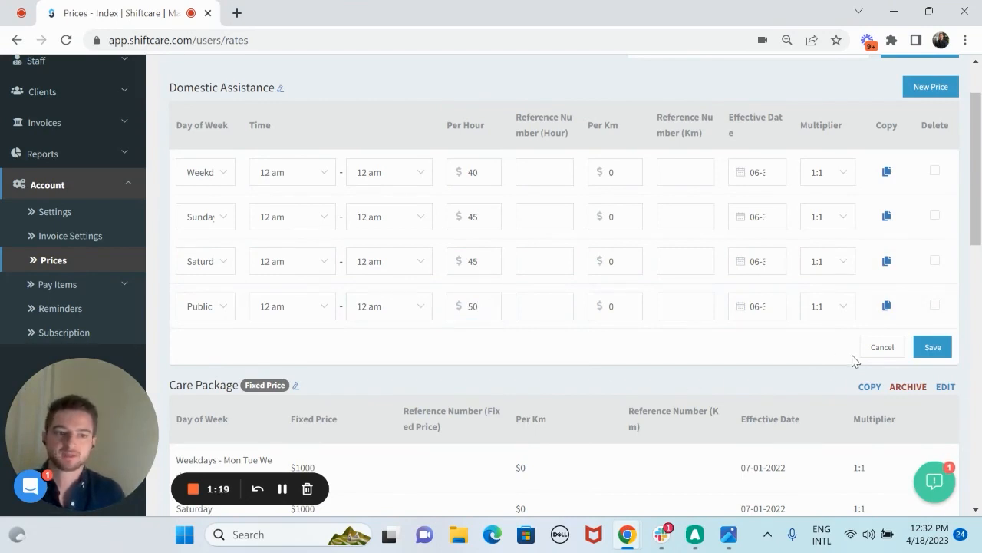
click(935, 353)
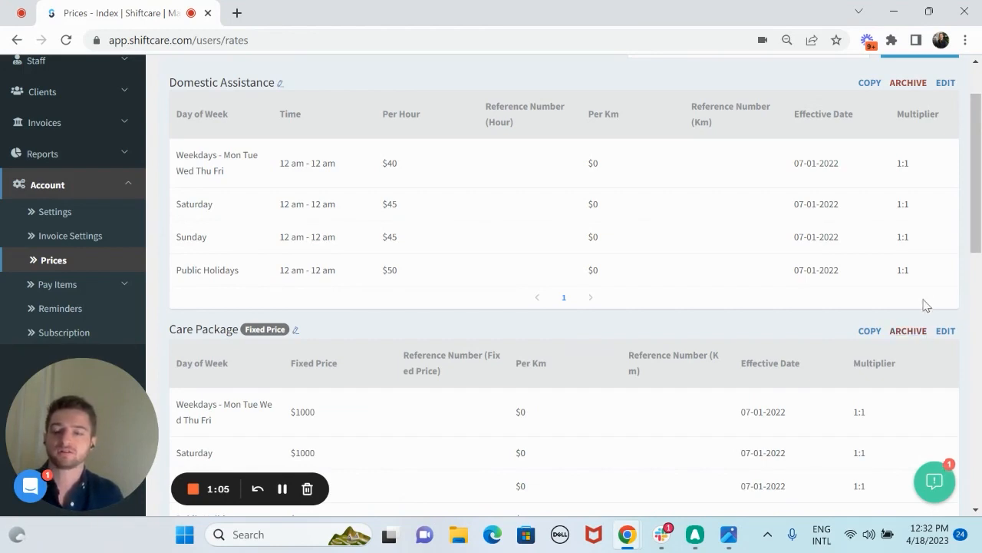
In the scheduler, open a new shift for Sample on Thursday, April 20 and check which price books it offers.
scroll(373, 269, up, 1)
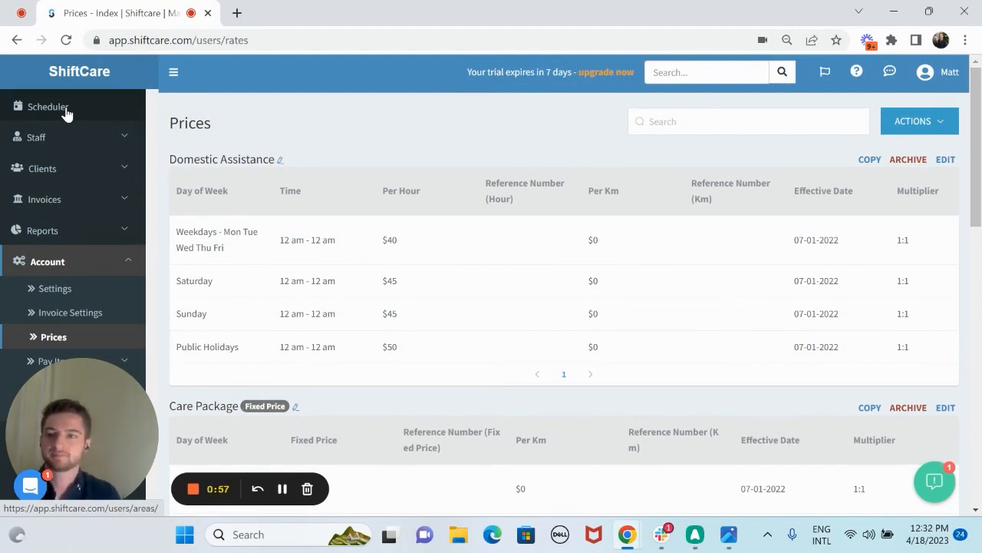
click(66, 113)
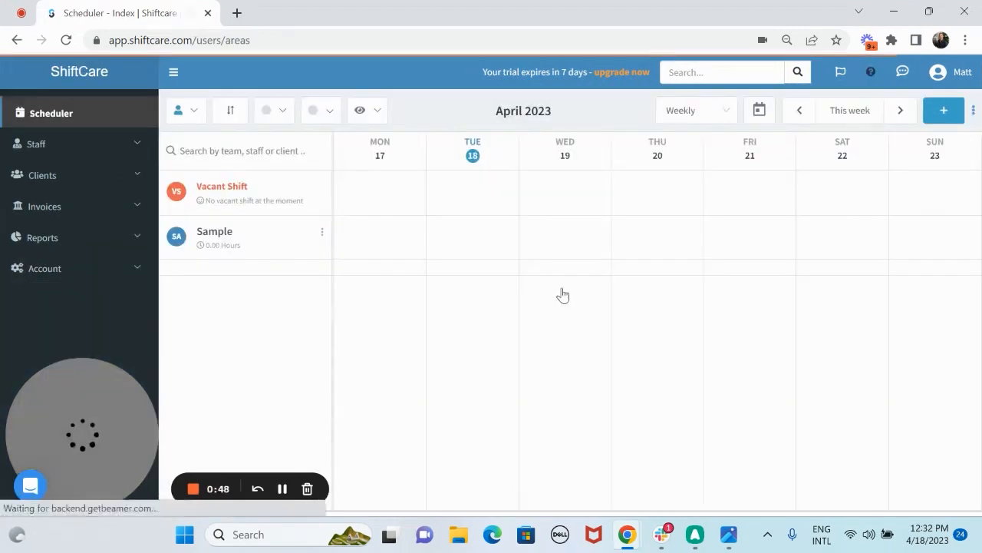
click(637, 241)
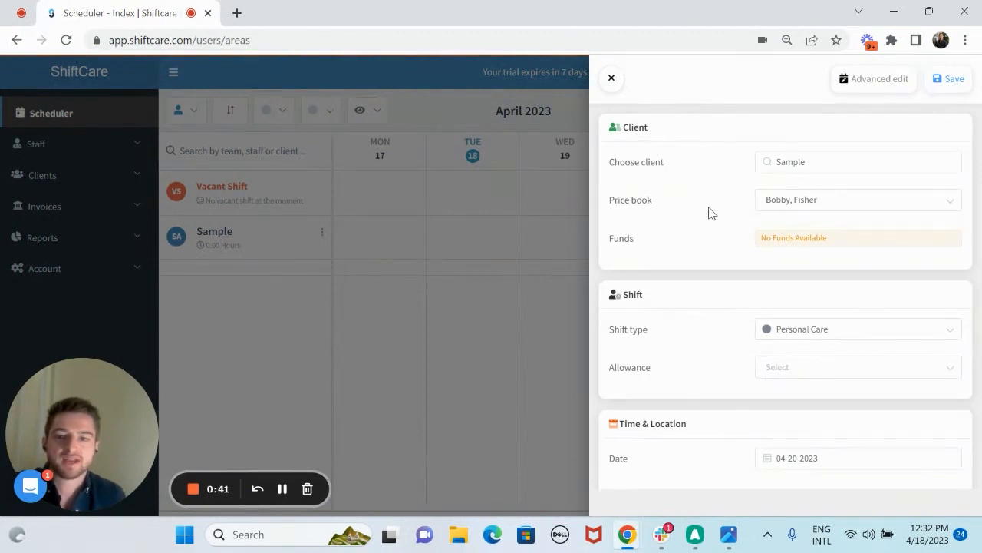
click(797, 207)
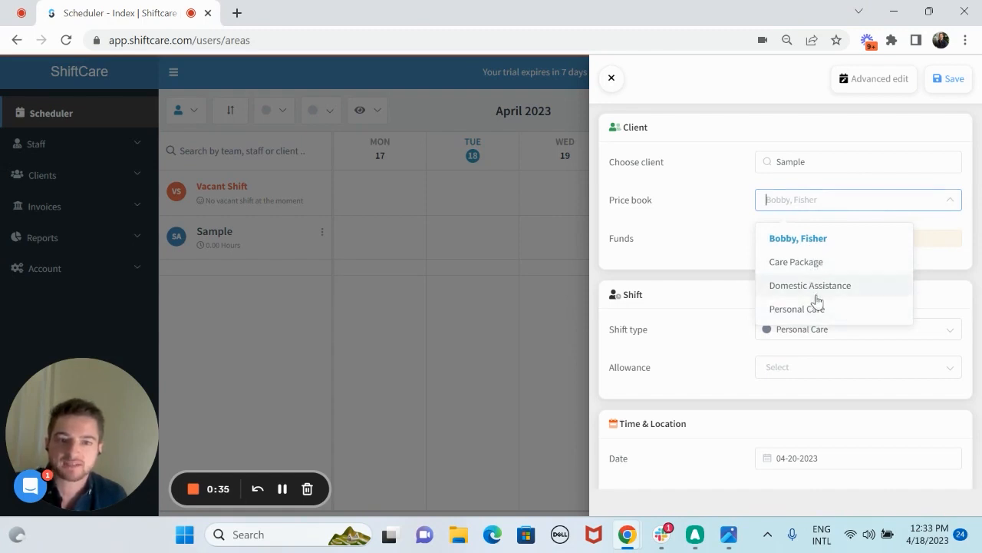
click(686, 186)
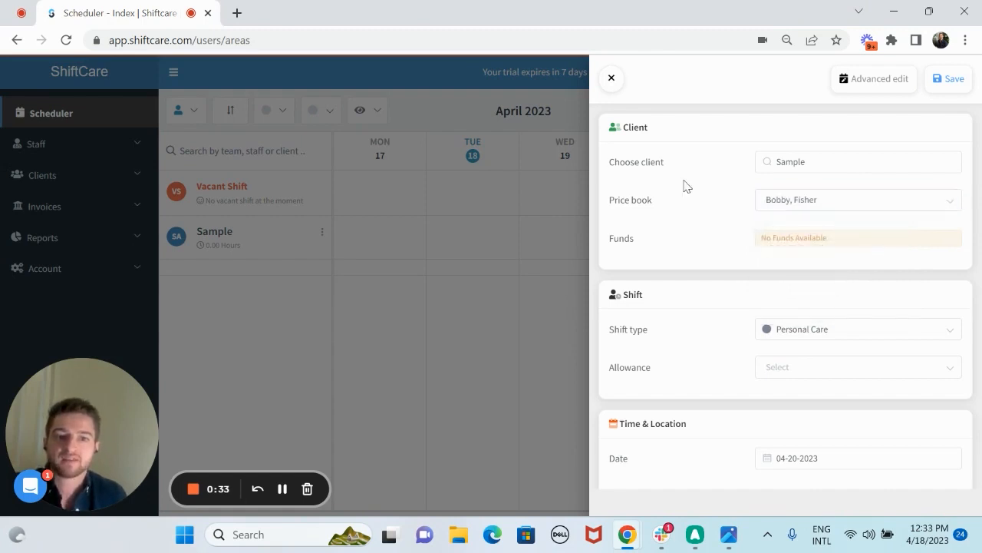